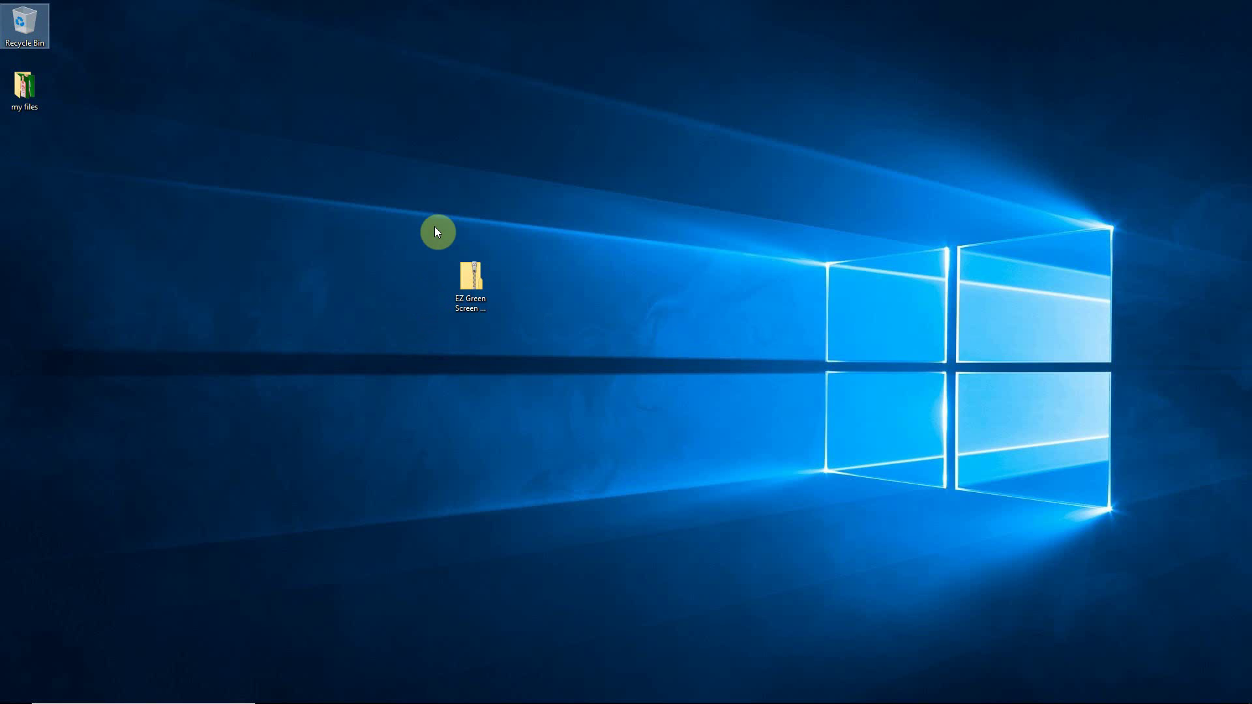
Step: Select the EZ Green Screen zip archive on the desktop
{"action": "left_click", "coordinate": [467, 277]}
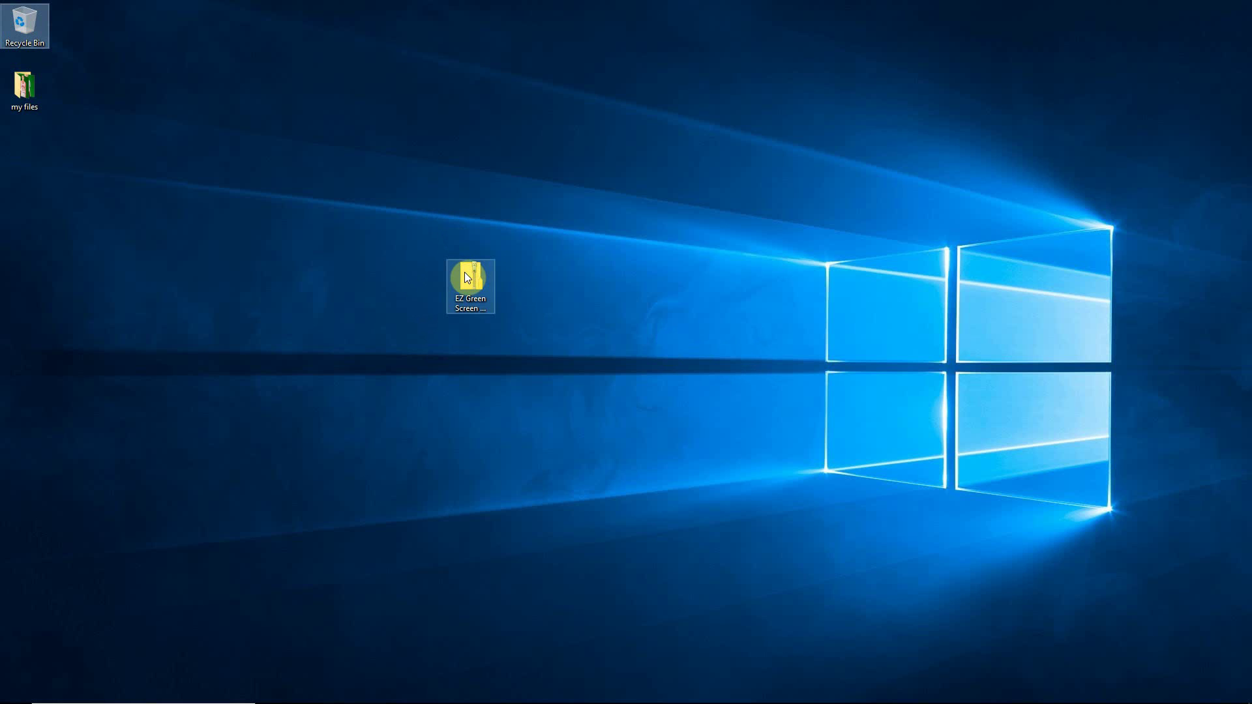
Step: Extract the zip and place the EZ Green Screen 5 Installers folder beside it
{"action": "right_click", "coordinate": [470, 279]}
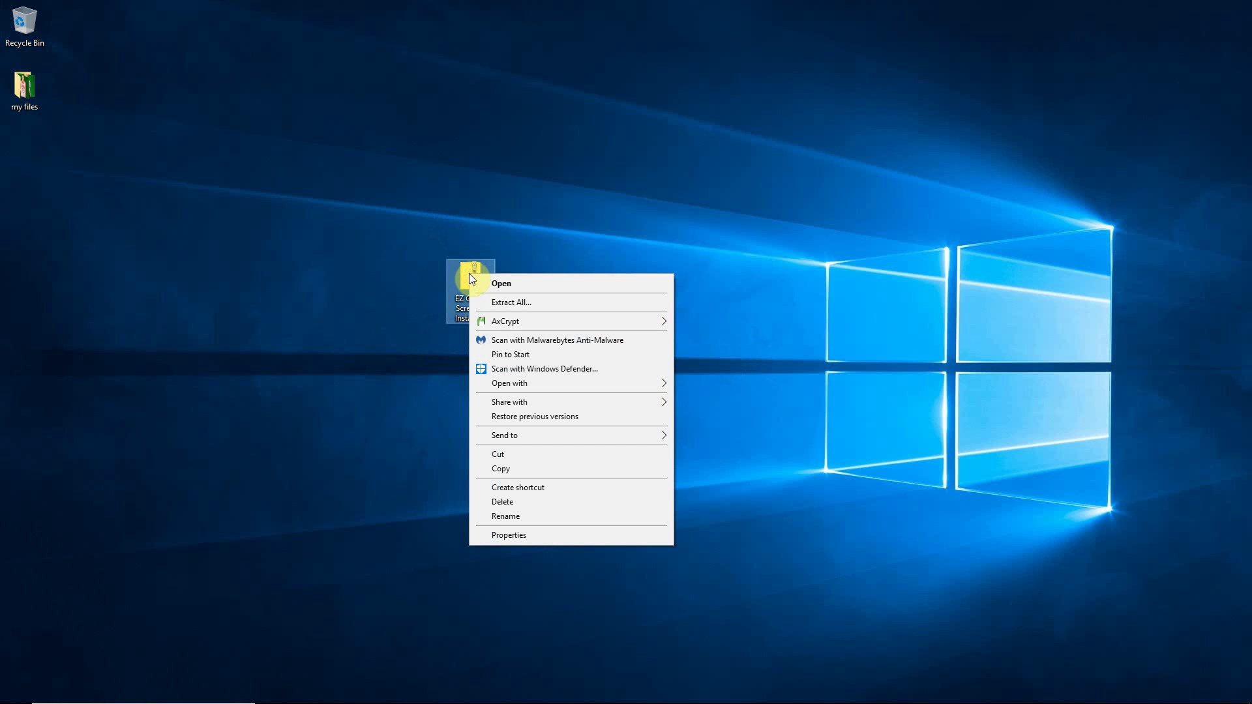
{"action": "left_click", "coordinate": [501, 302]}
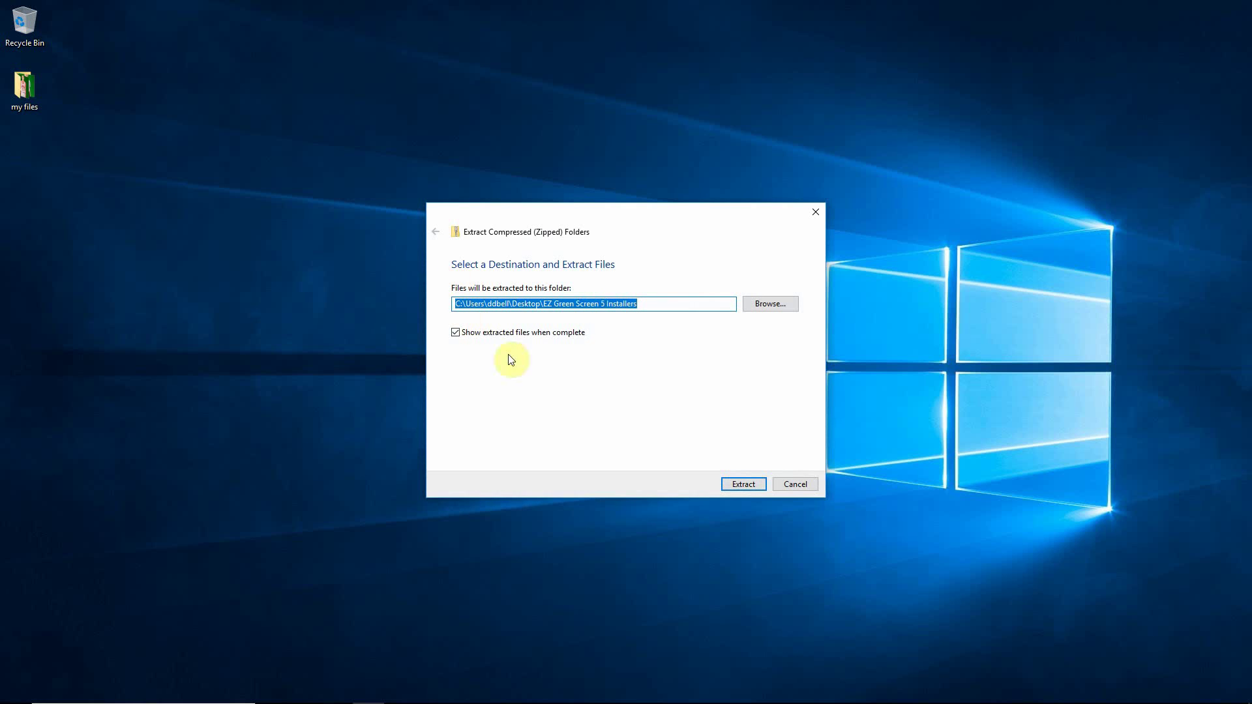
{"action": "left_click", "coordinate": [746, 484]}
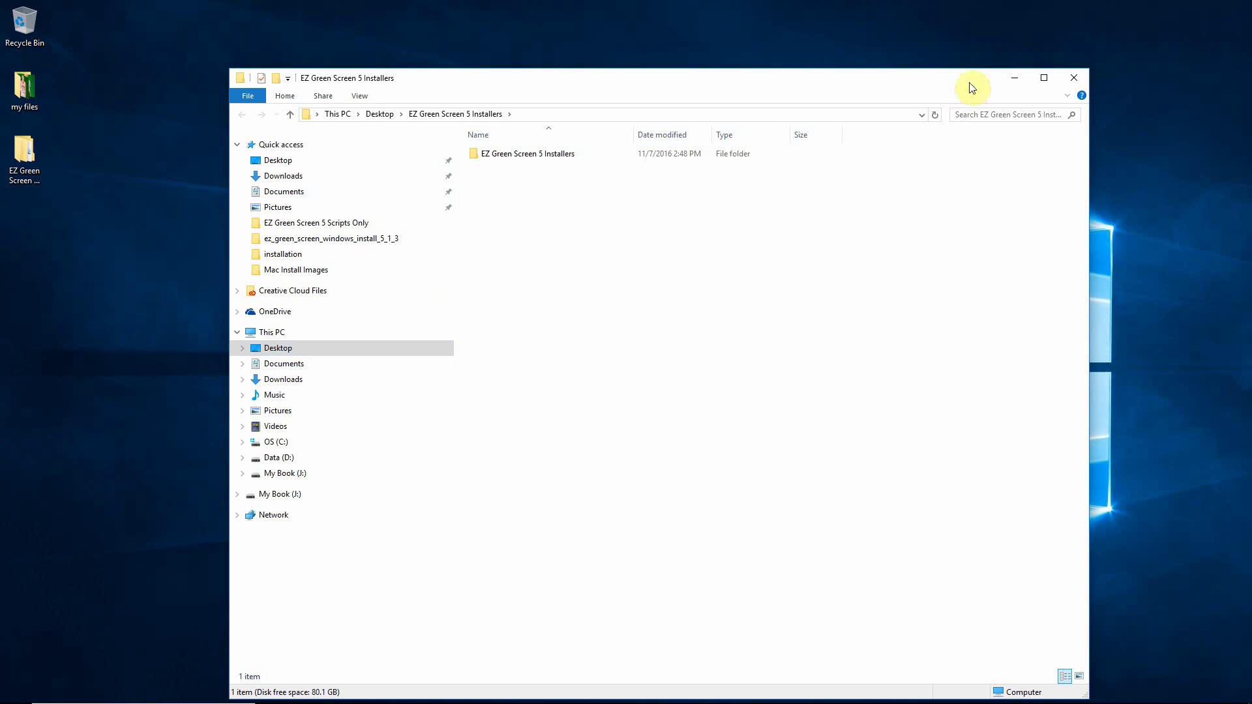
{"action": "left_click", "coordinate": [1070, 77]}
{"action": "left_click_drag", "start_coordinate": [24, 152], "coordinate": [368, 283]}
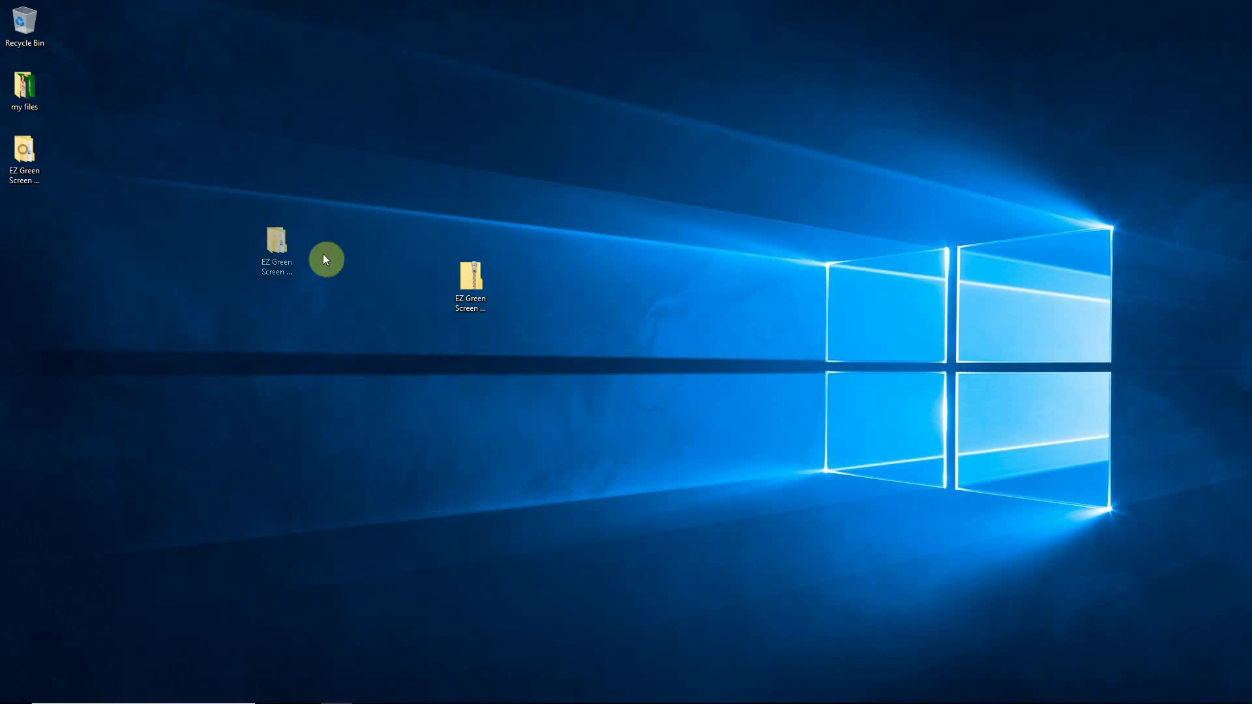
{"action": "mouse_move", "coordinate": [371, 283]}
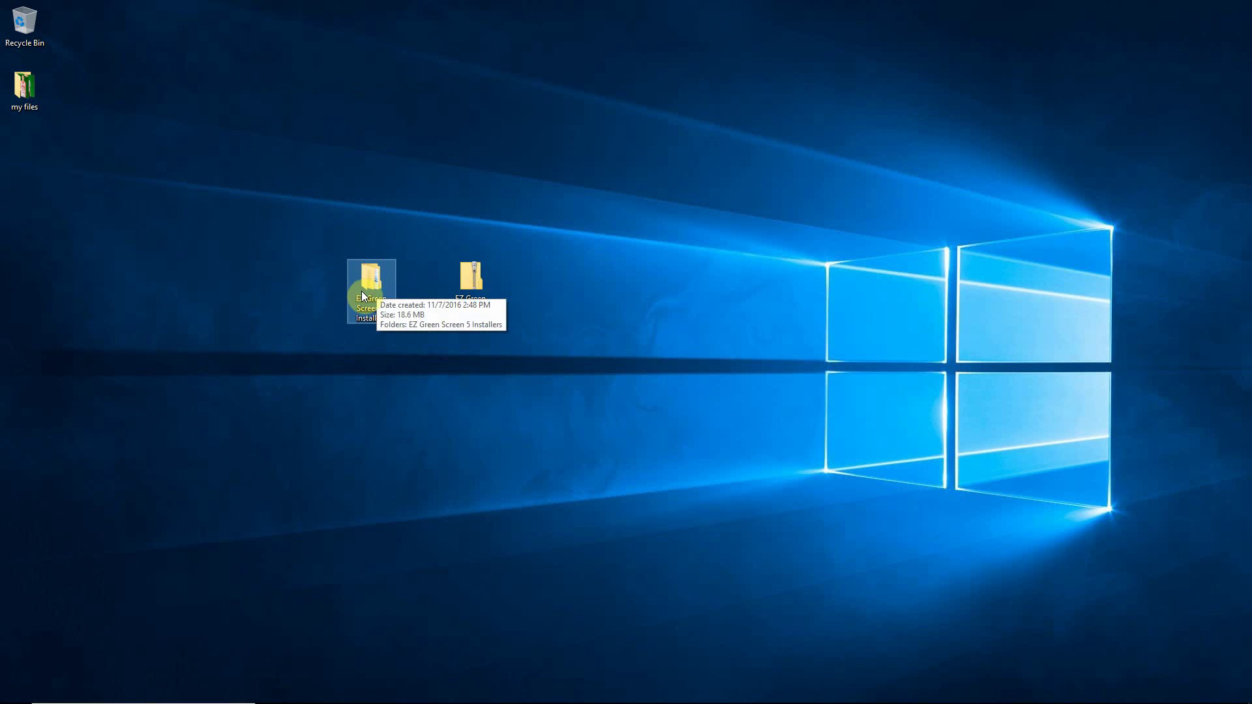
Step: Launch Adobe Photoshop CC 2017 as administrator from the Start menu
{"action": "left_click", "coordinate": [283, 302]}
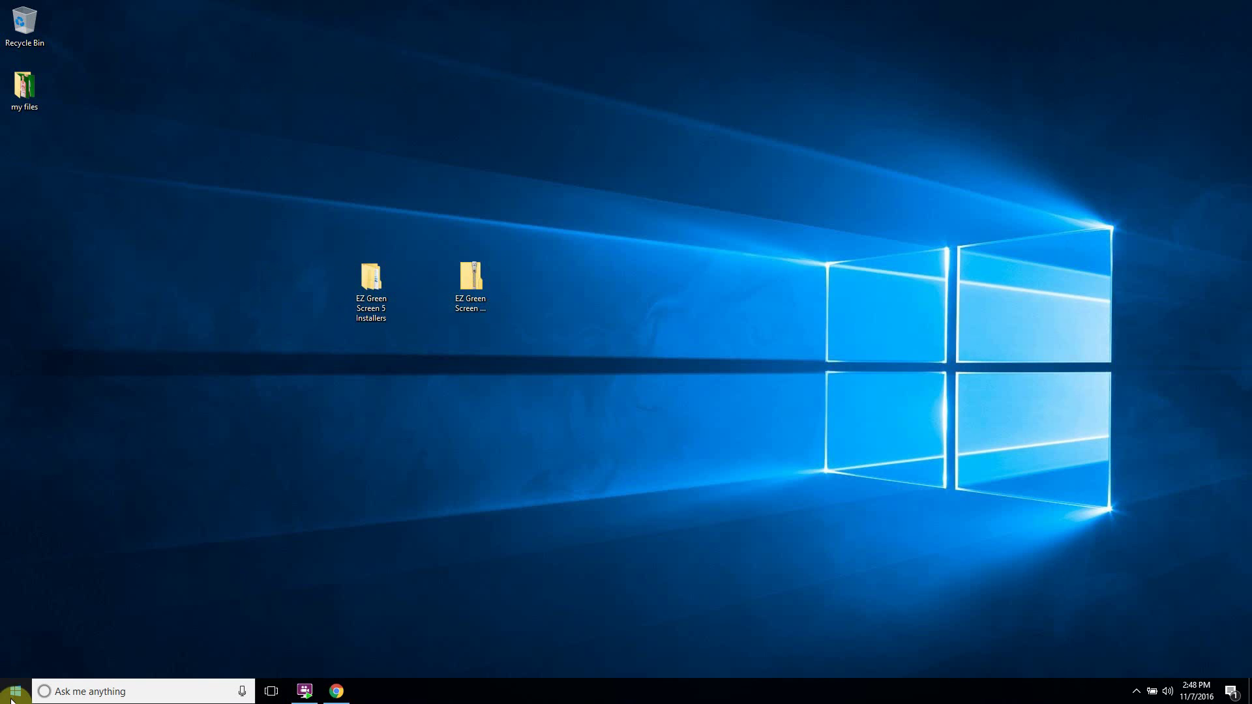
{"action": "left_click", "coordinate": [15, 695]}
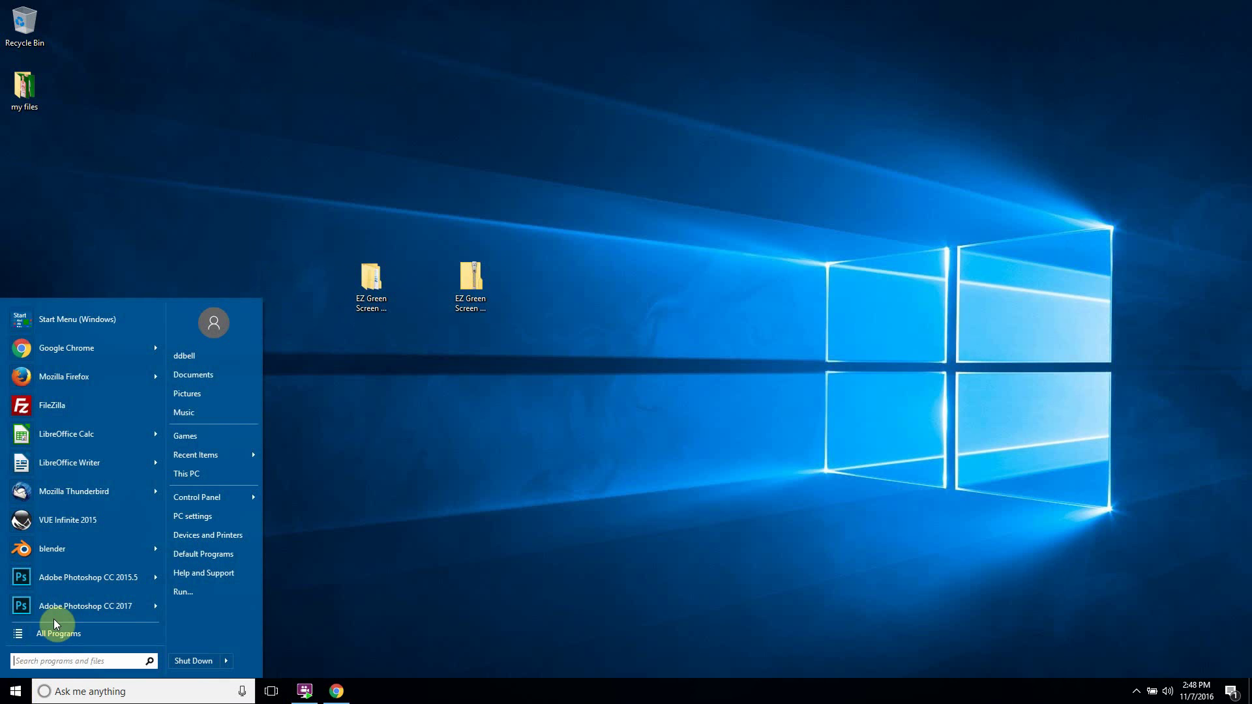
{"action": "right_click", "coordinate": [84, 606]}
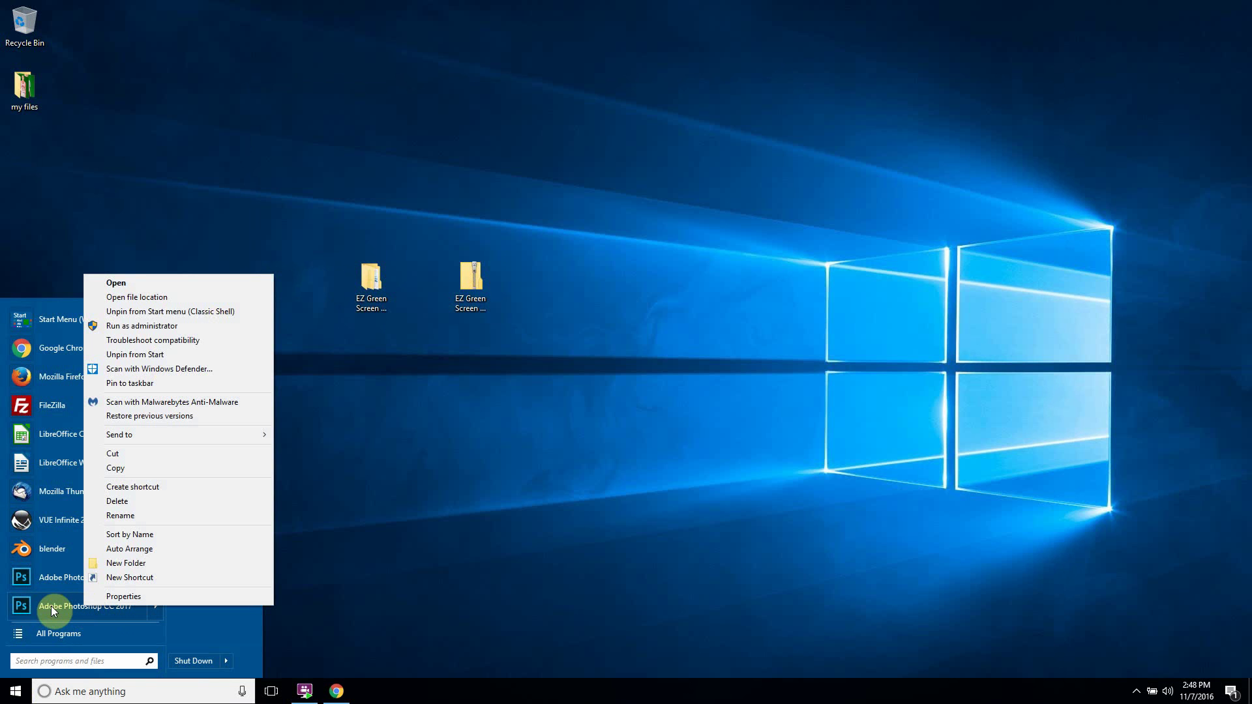
{"action": "left_click", "coordinate": [165, 328]}
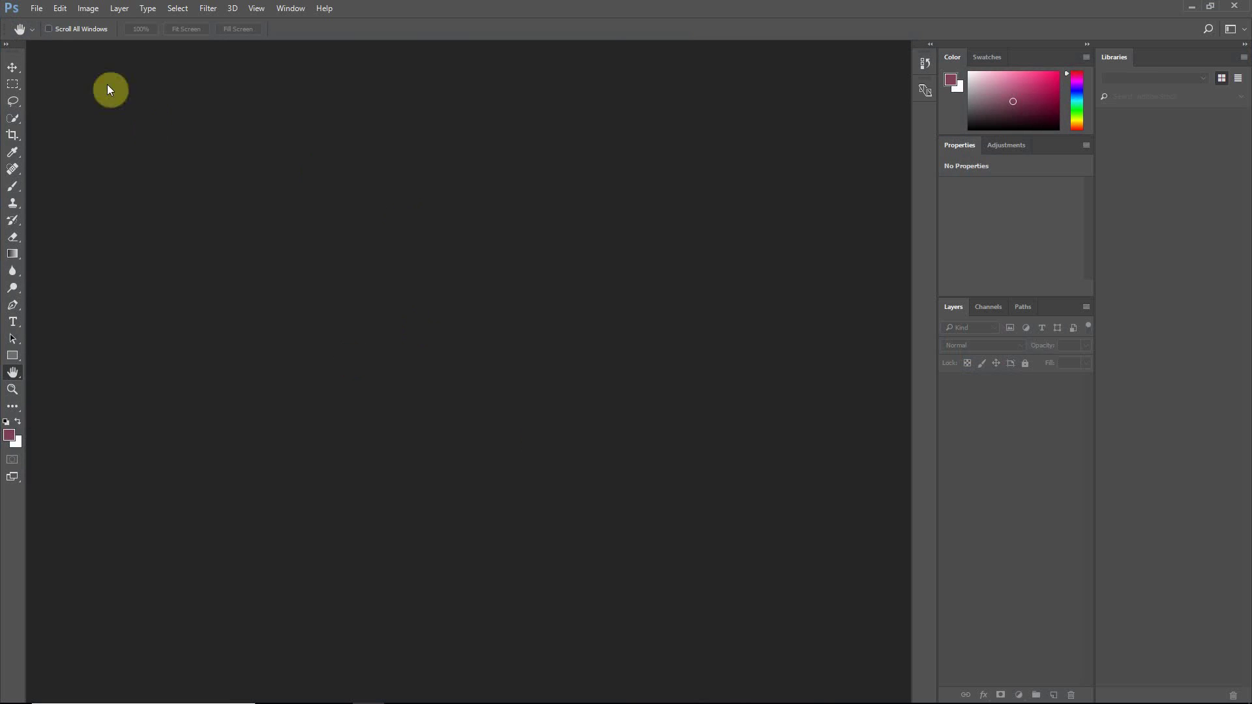
Step: Run the Install EZ Green Screen 5 script from the ez_green_screen_windows_install_5_1_3 desktop folder
{"action": "left_click", "coordinate": [40, 10]}
{"action": "mouse_move", "coordinate": [49, 307]}
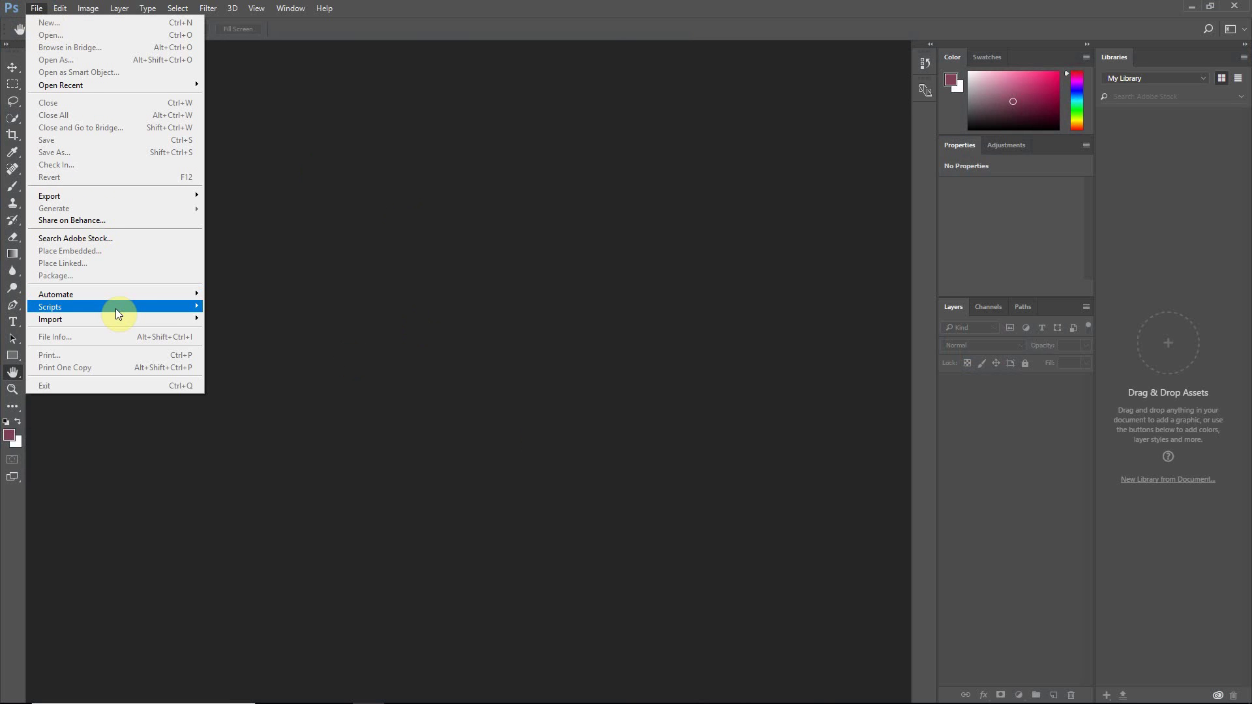
{"action": "left_click", "coordinate": [277, 436]}
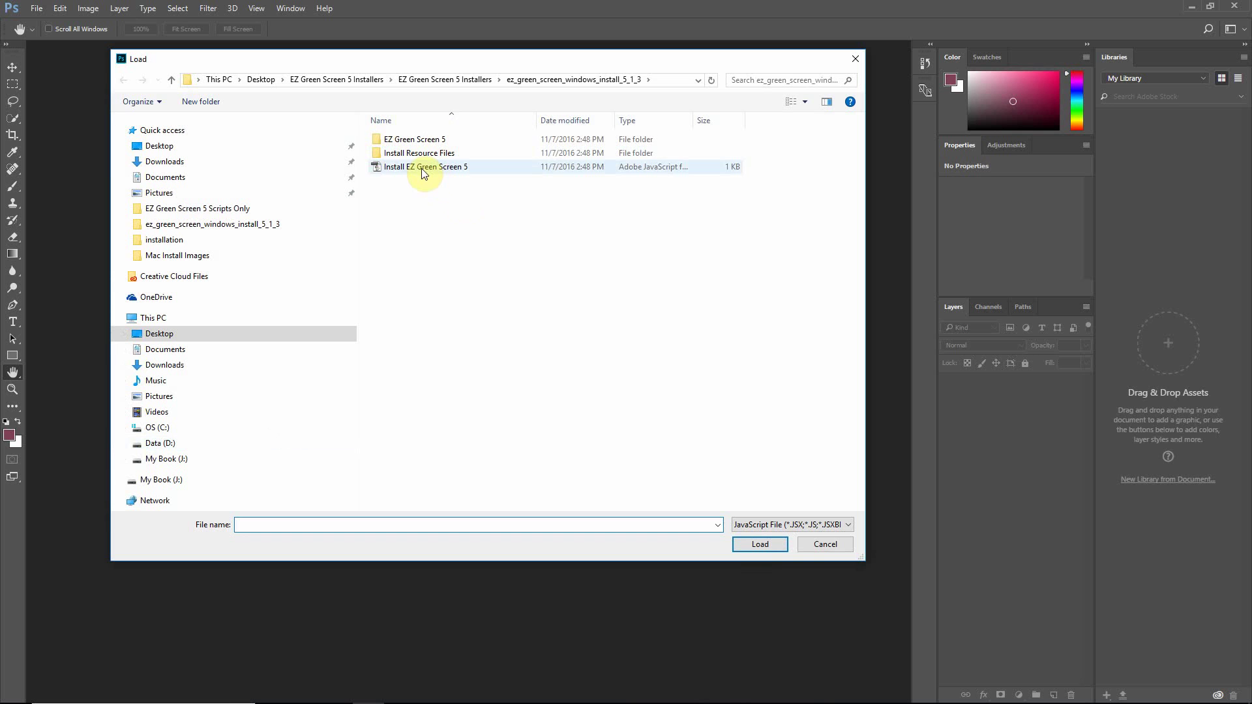
{"action": "left_click", "coordinate": [262, 81]}
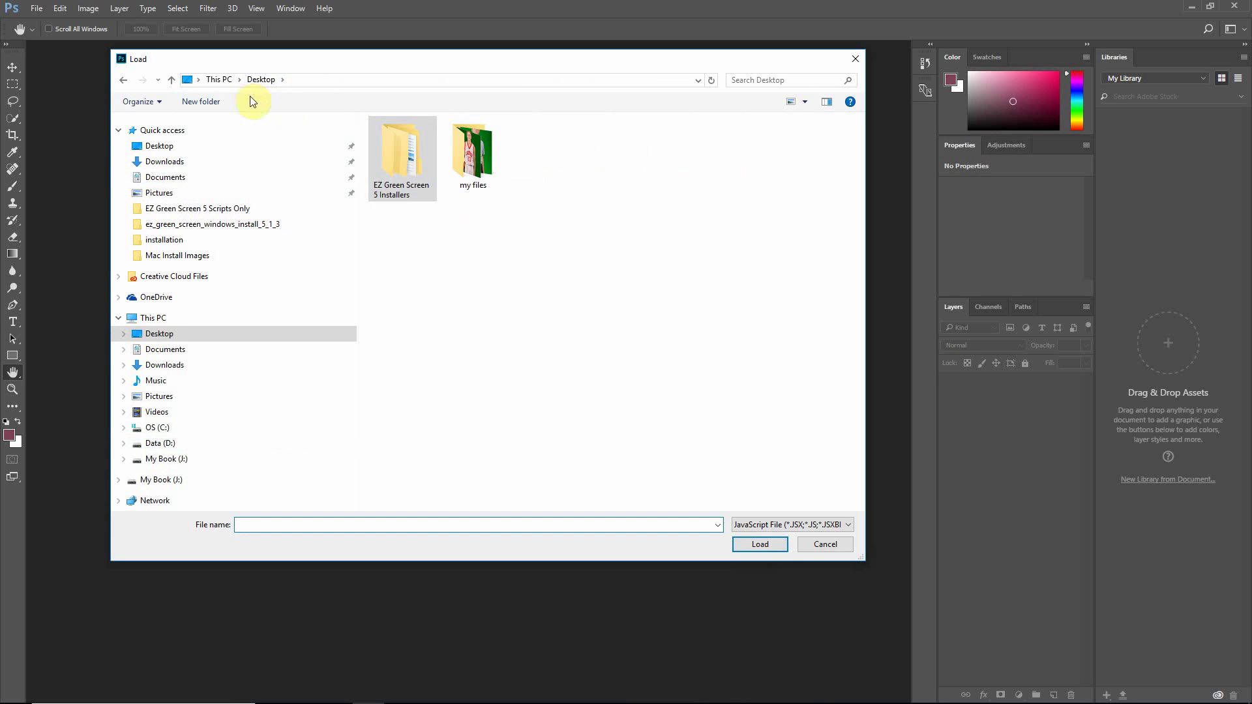
{"action": "double_click", "coordinate": [397, 155]}
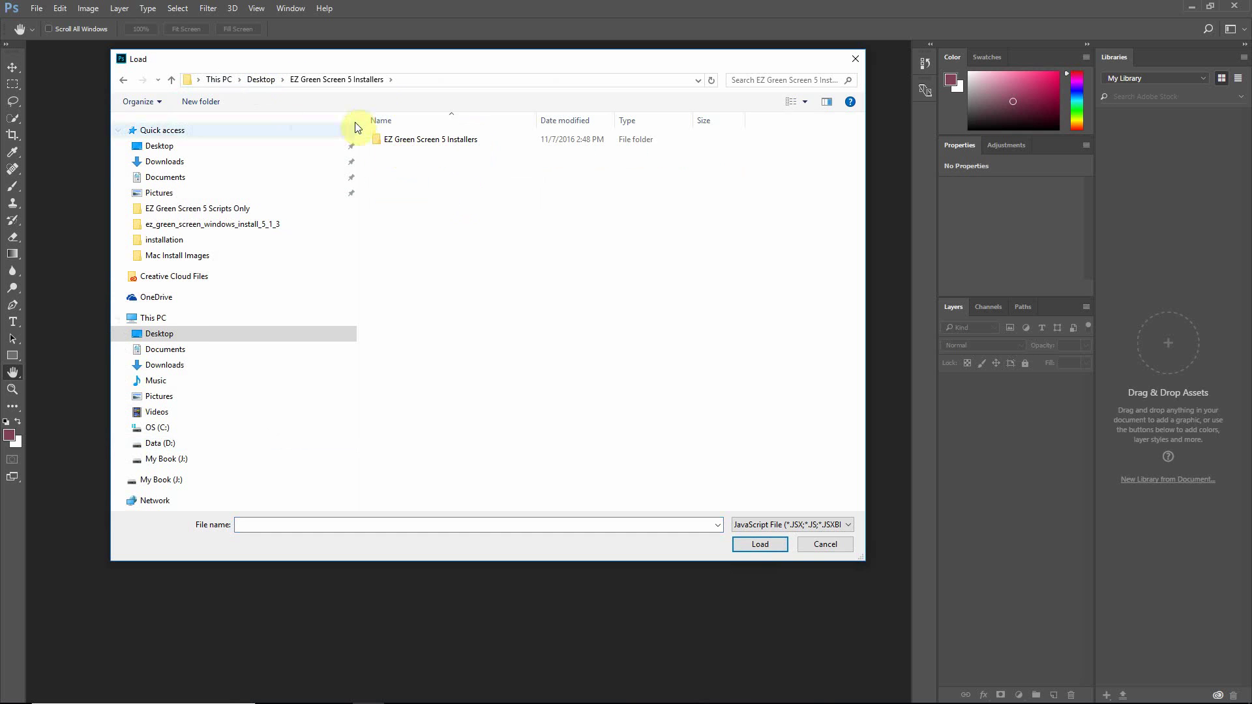
{"action": "double_click", "coordinate": [426, 147]}
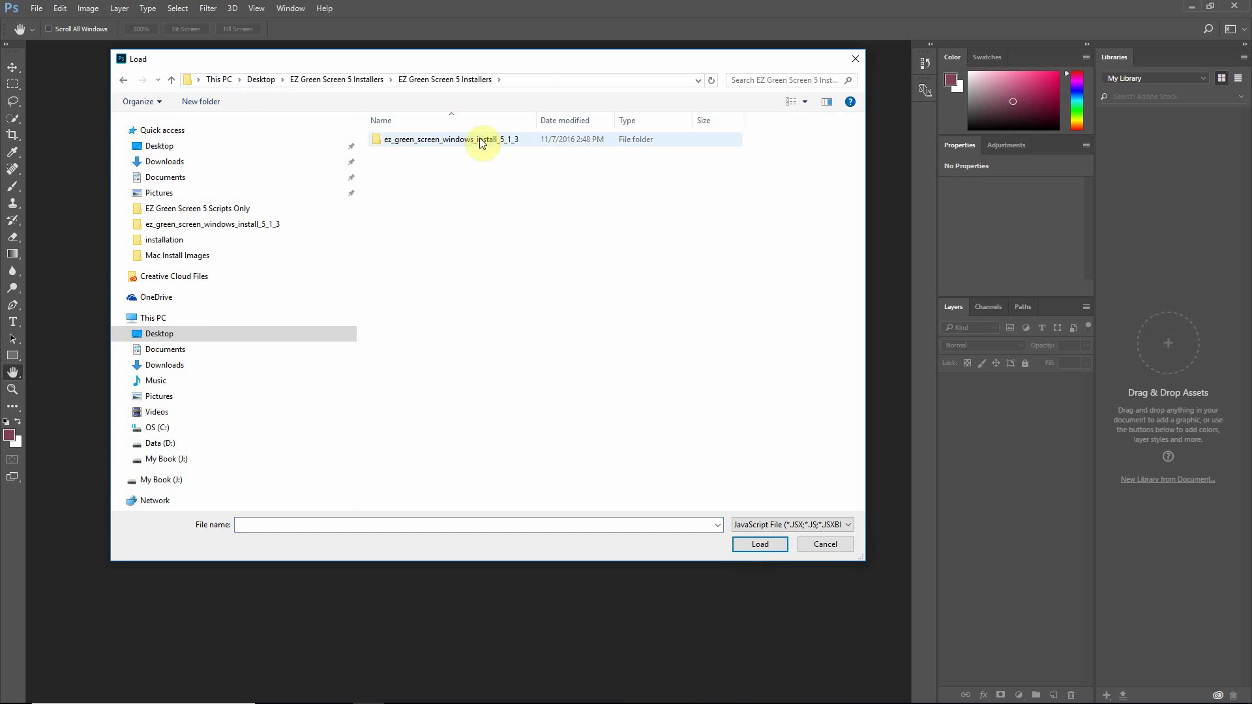
{"action": "left_click", "coordinate": [470, 143]}
{"action": "double_click", "coordinate": [469, 139]}
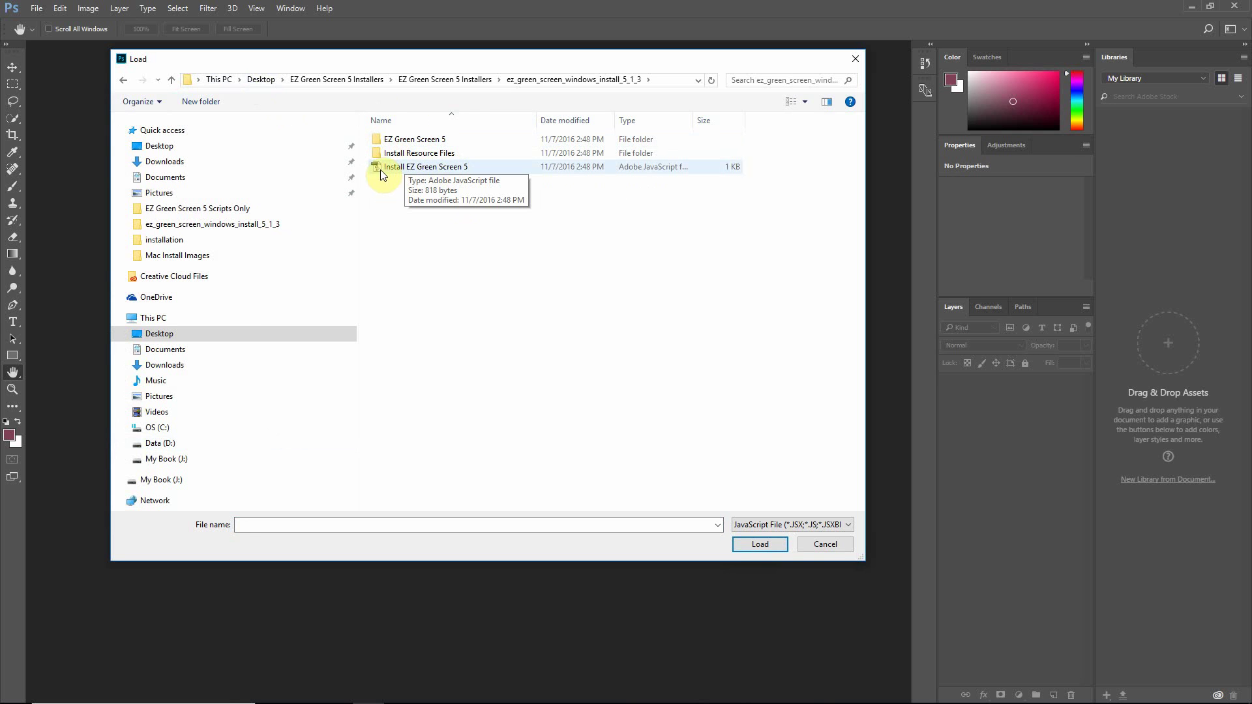
{"action": "left_click", "coordinate": [455, 173]}
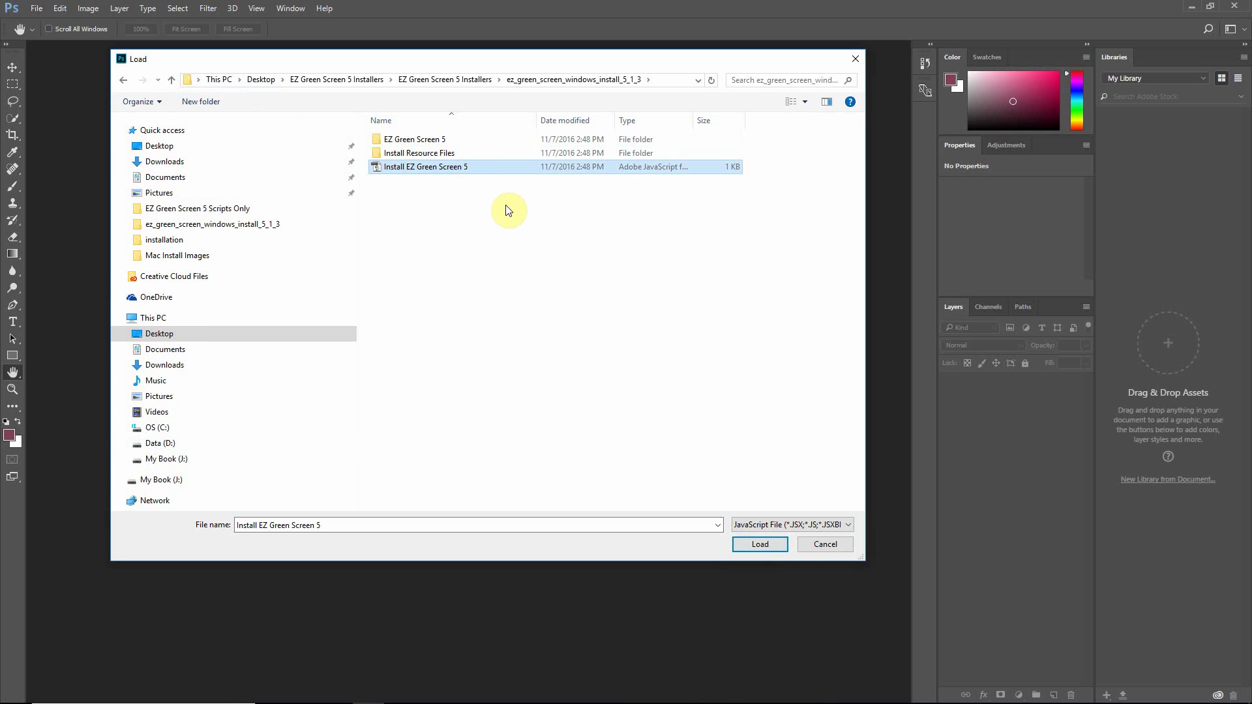
{"action": "left_click", "coordinate": [752, 545]}
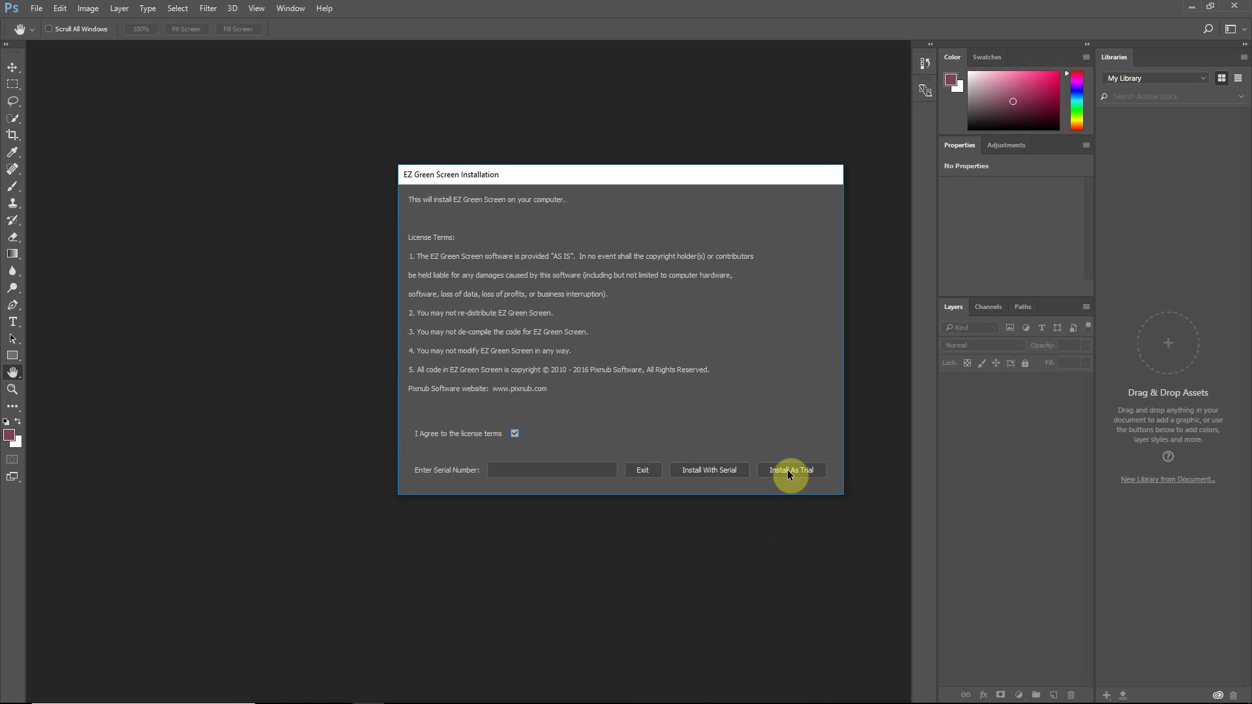
Step: Install EZ Green Screen with a serial number, activate it online, and dismiss the confirmation
{"action": "left_click", "coordinate": [533, 470]}
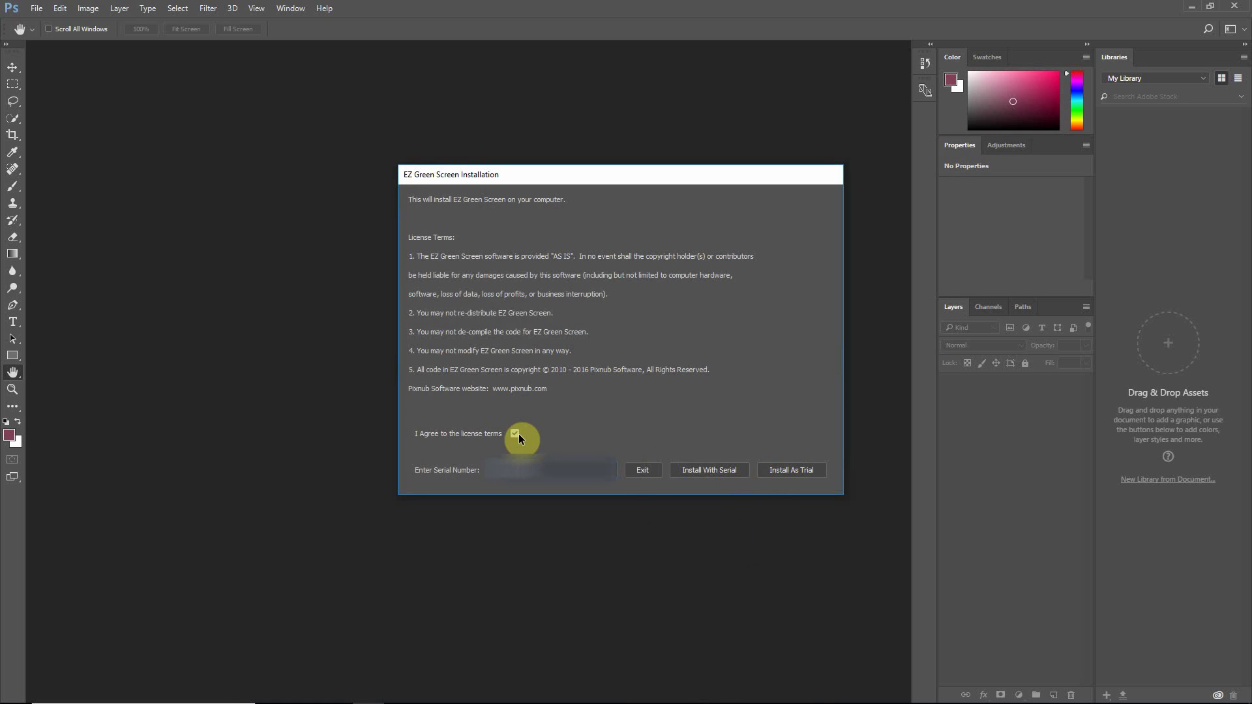
{"action": "left_click", "coordinate": [720, 476]}
{"action": "left_click", "coordinate": [631, 437]}
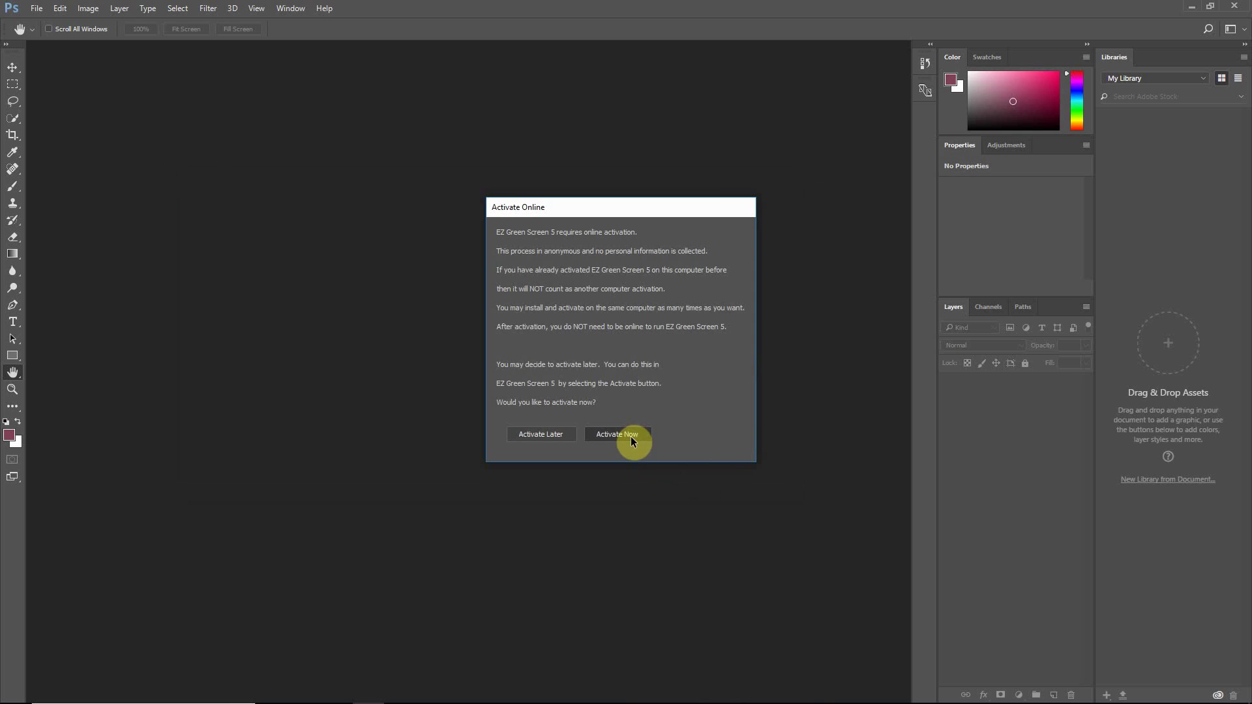
{"action": "left_click", "coordinate": [619, 482]}
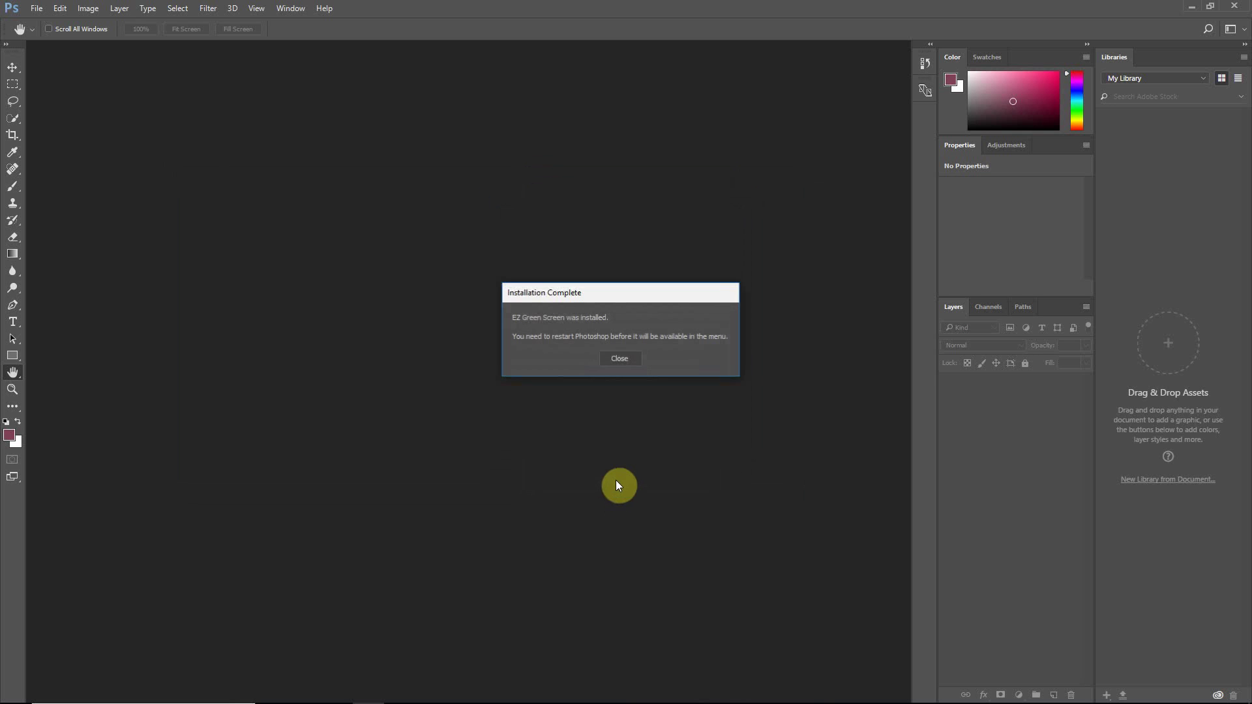
Step: Dismiss Installation Complete, check the Filter menu, and quit Photoshop
{"action": "left_click", "coordinate": [622, 362]}
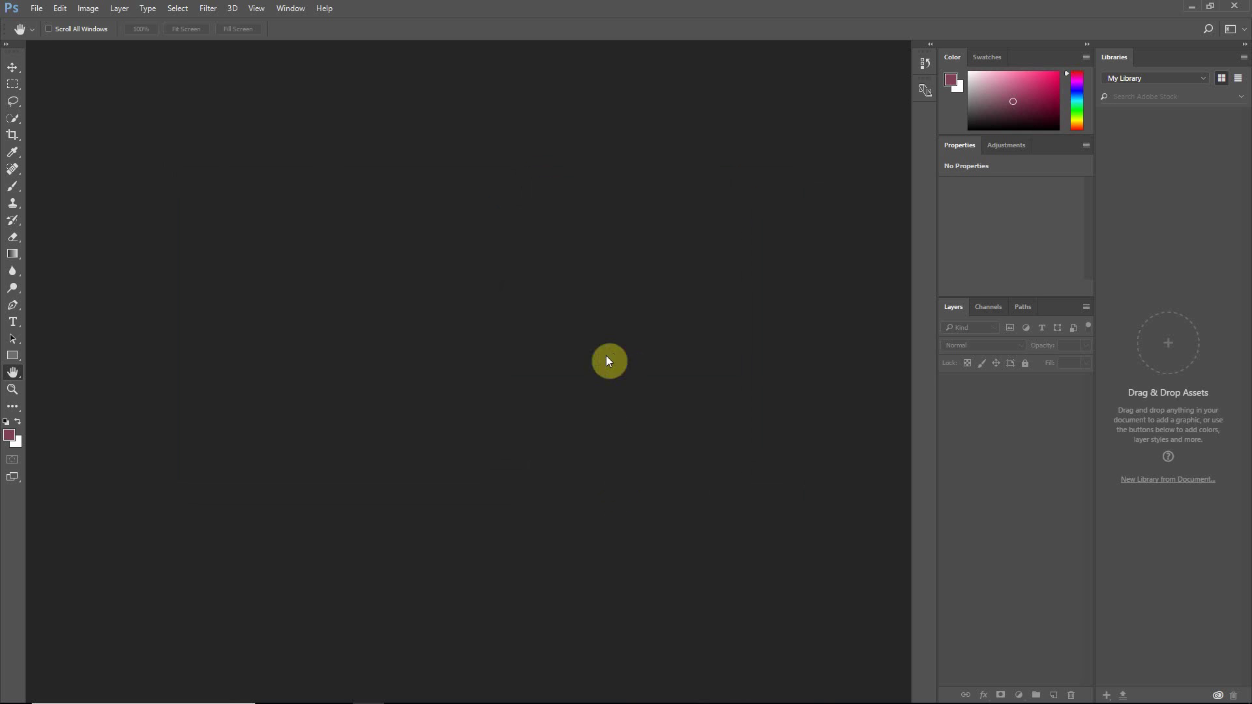
{"action": "left_click", "coordinate": [208, 8]}
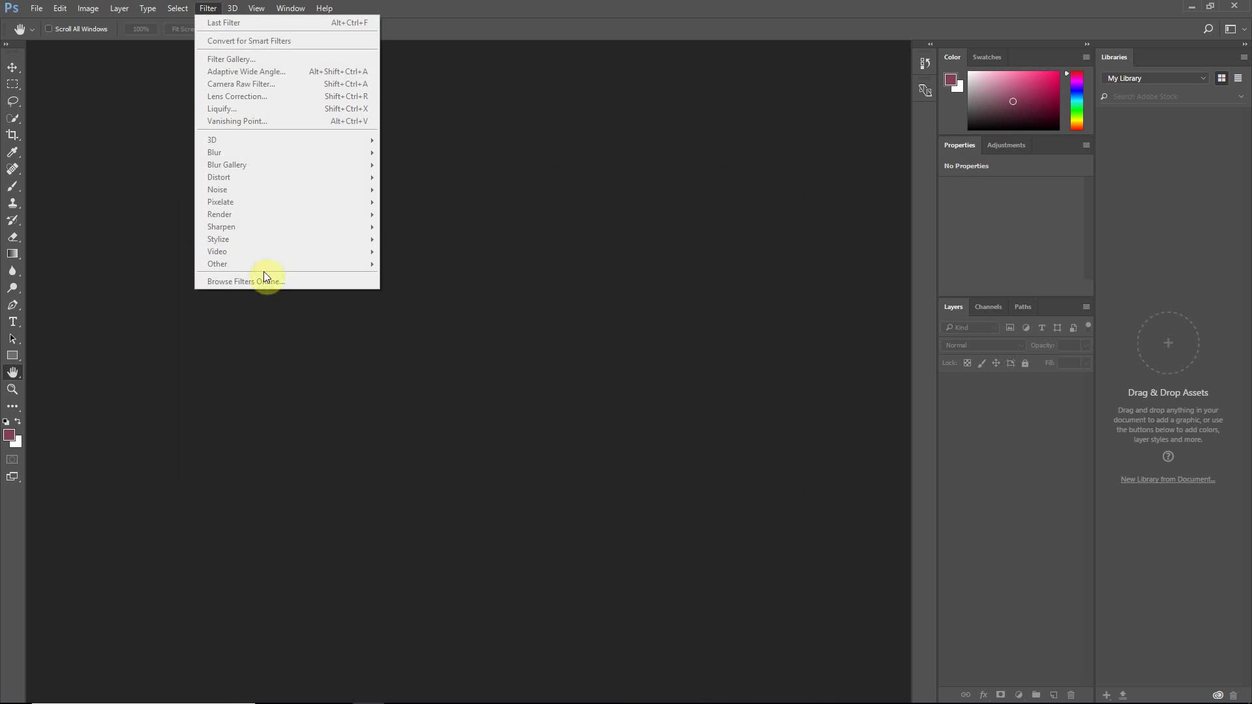
{"action": "left_click", "coordinate": [134, 184]}
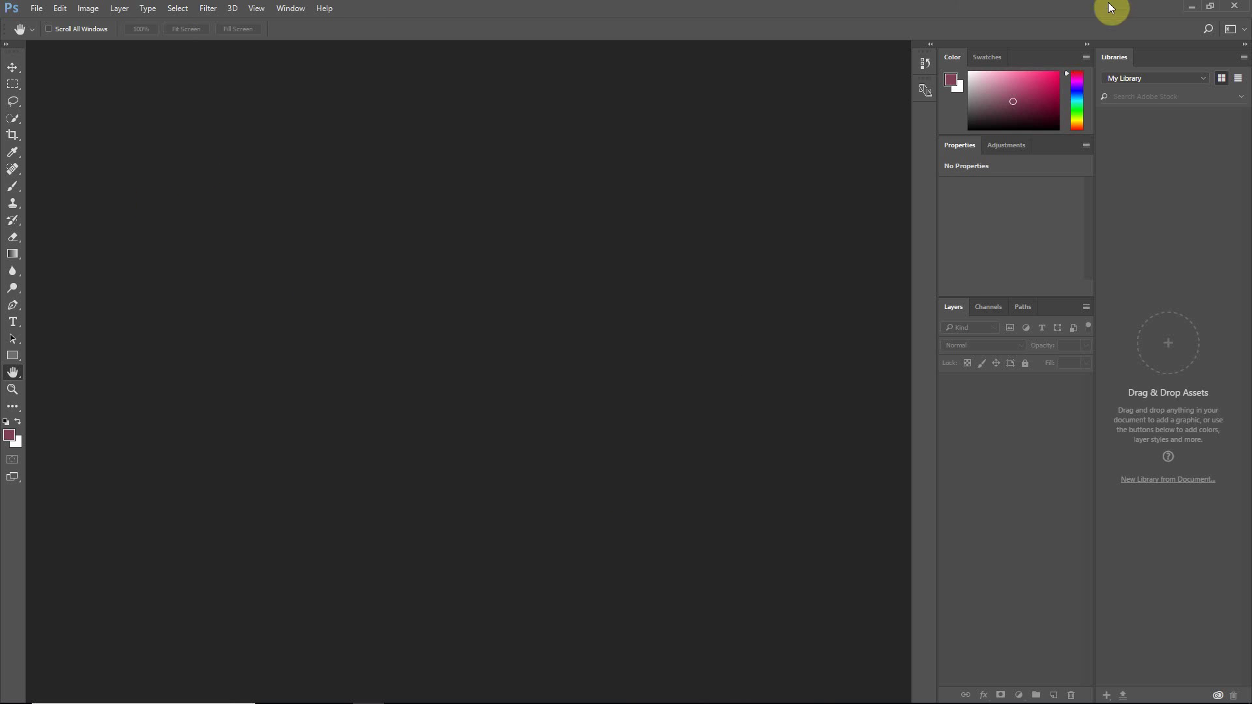
{"action": "left_click", "coordinate": [1236, 8]}
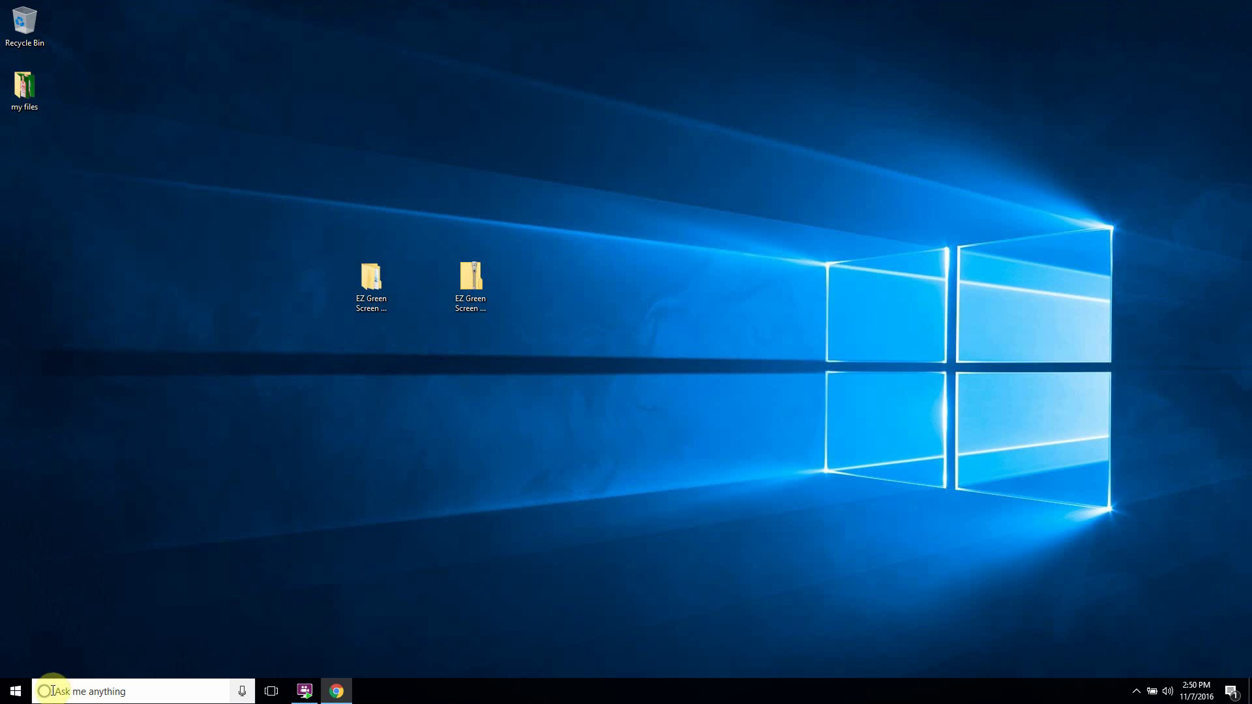
Step: Relaunch Adobe Photoshop CC 2017 from the Start menu
{"action": "left_click", "coordinate": [16, 691]}
{"action": "mouse_move", "coordinate": [84, 605]}
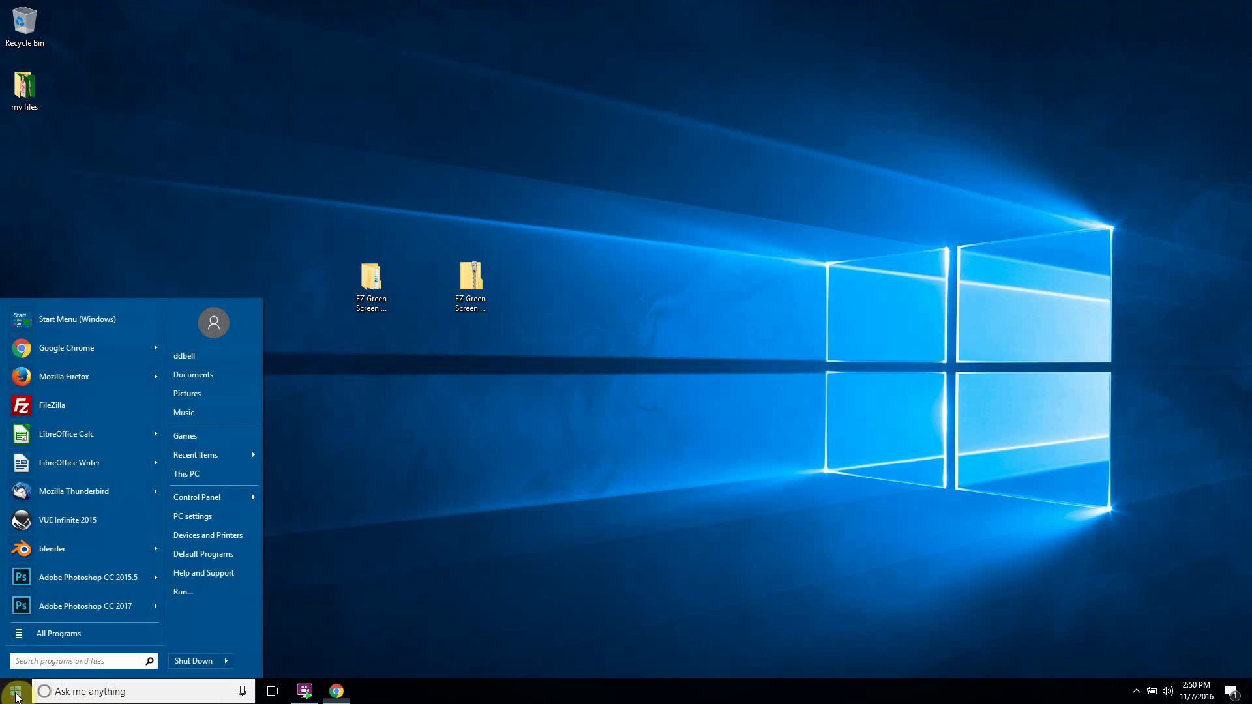
{"action": "left_click", "coordinate": [111, 607]}
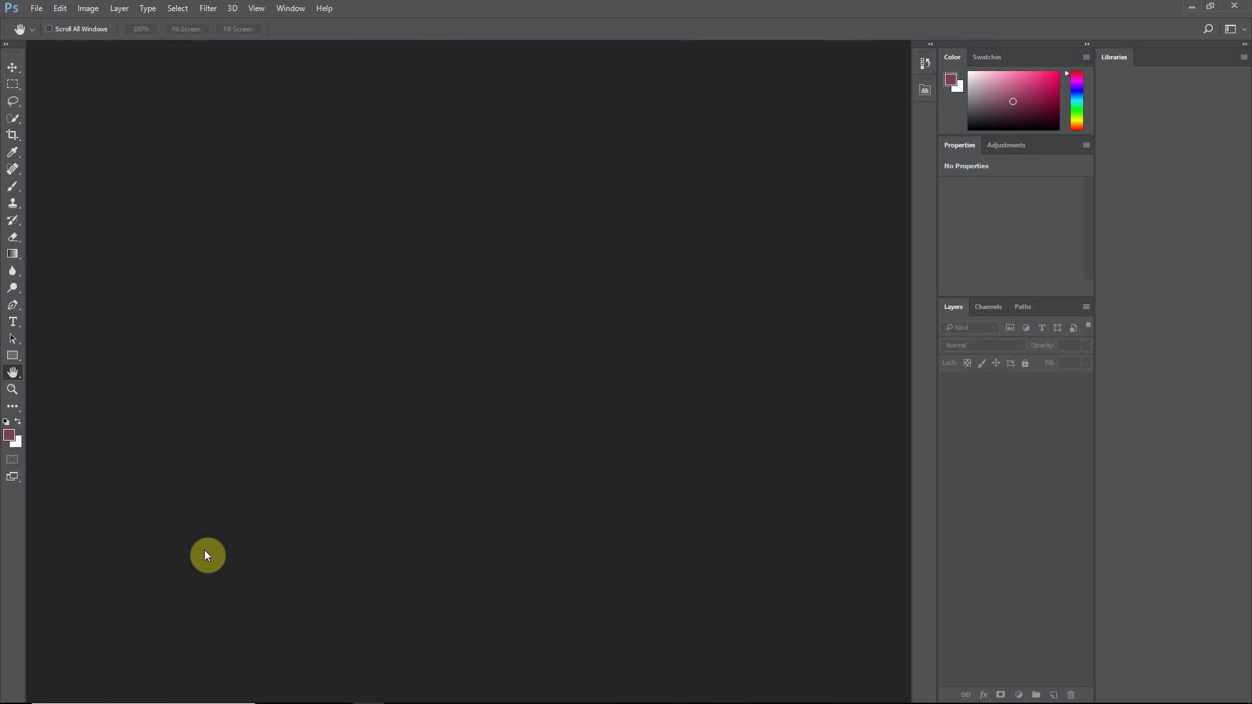
Step: Open the recent green-screen photo of the boy and run Filter > EZ Green Screen 5
{"action": "left_click", "coordinate": [209, 9]}
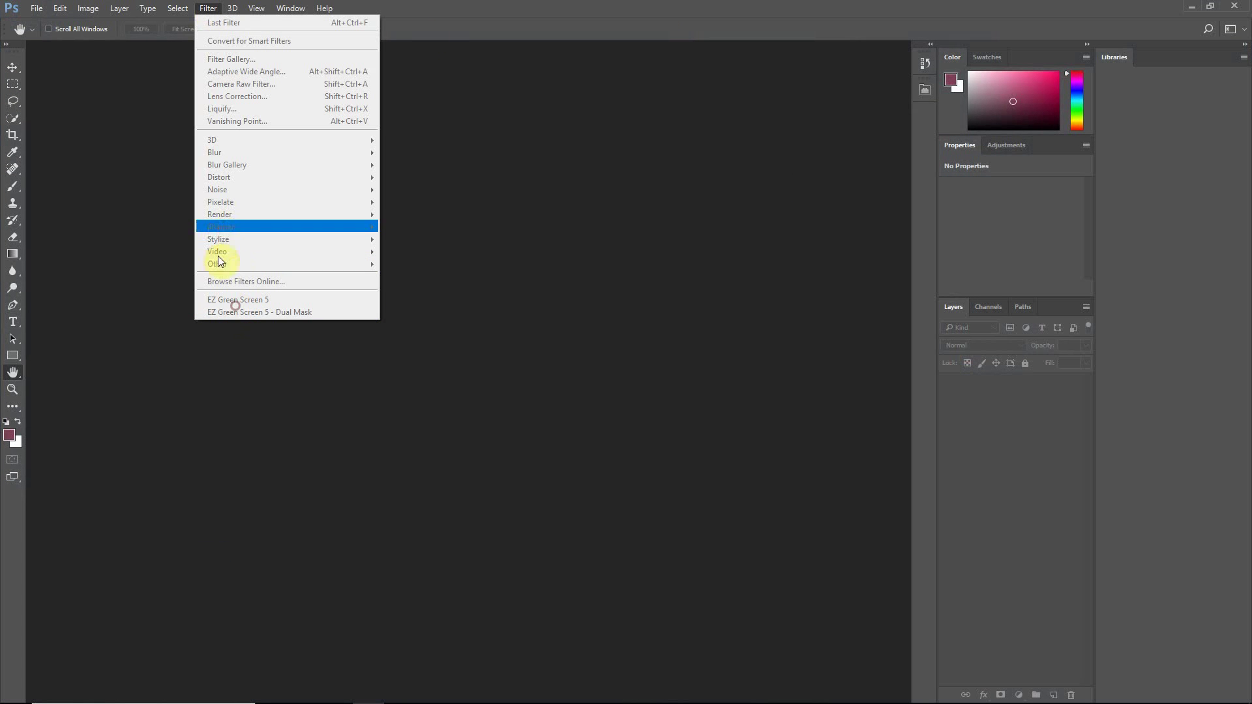
{"action": "left_click", "coordinate": [115, 235]}
{"action": "left_click", "coordinate": [40, 9]}
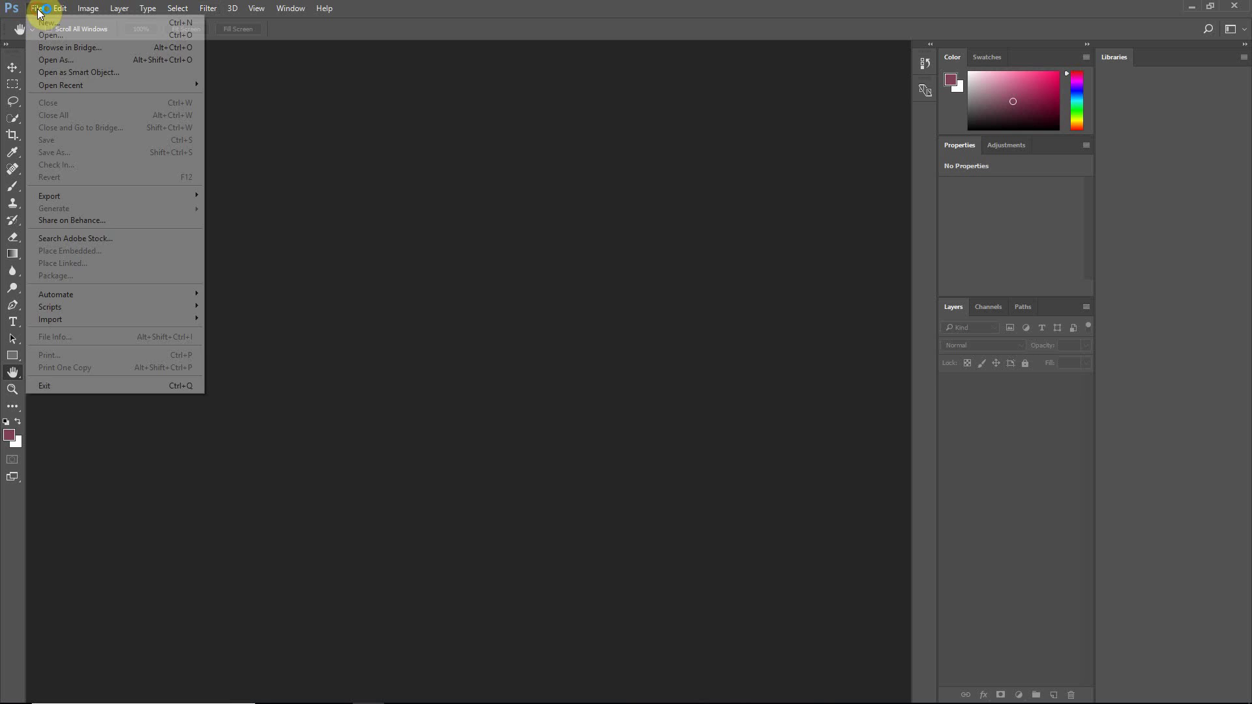
{"action": "left_click", "coordinate": [37, 10]}
{"action": "mouse_move", "coordinate": [60, 86]}
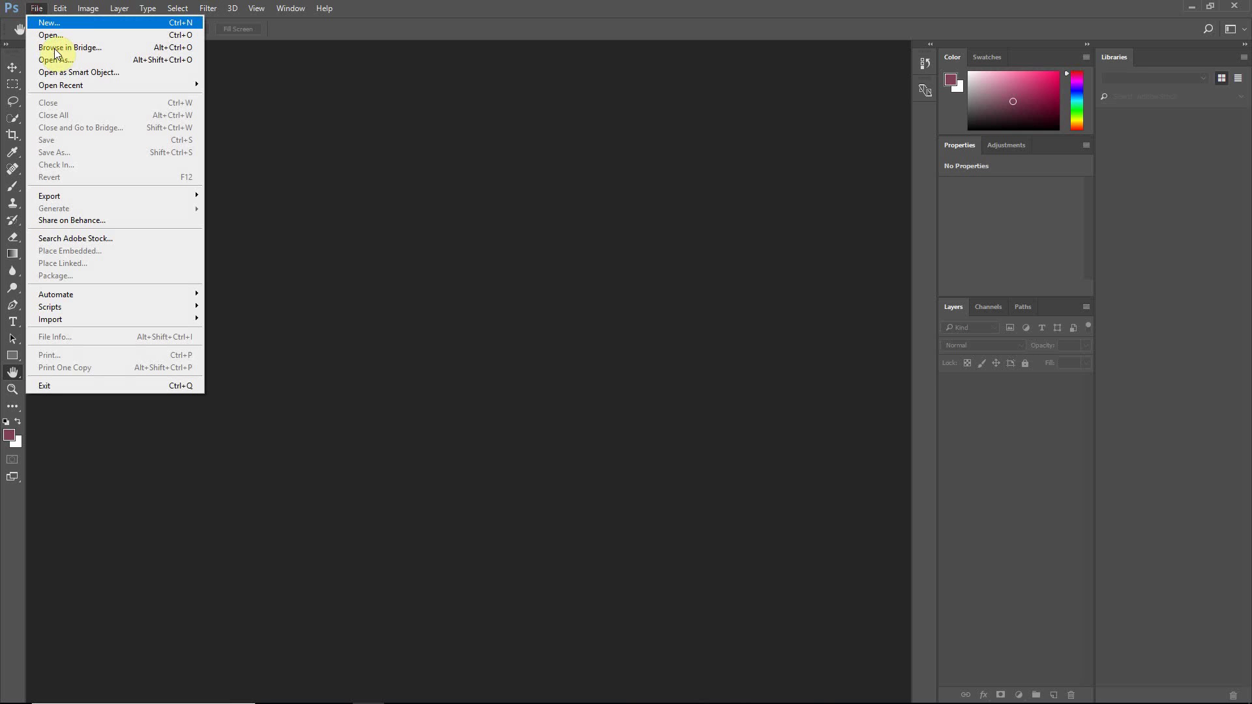
{"action": "left_click", "coordinate": [236, 85]}
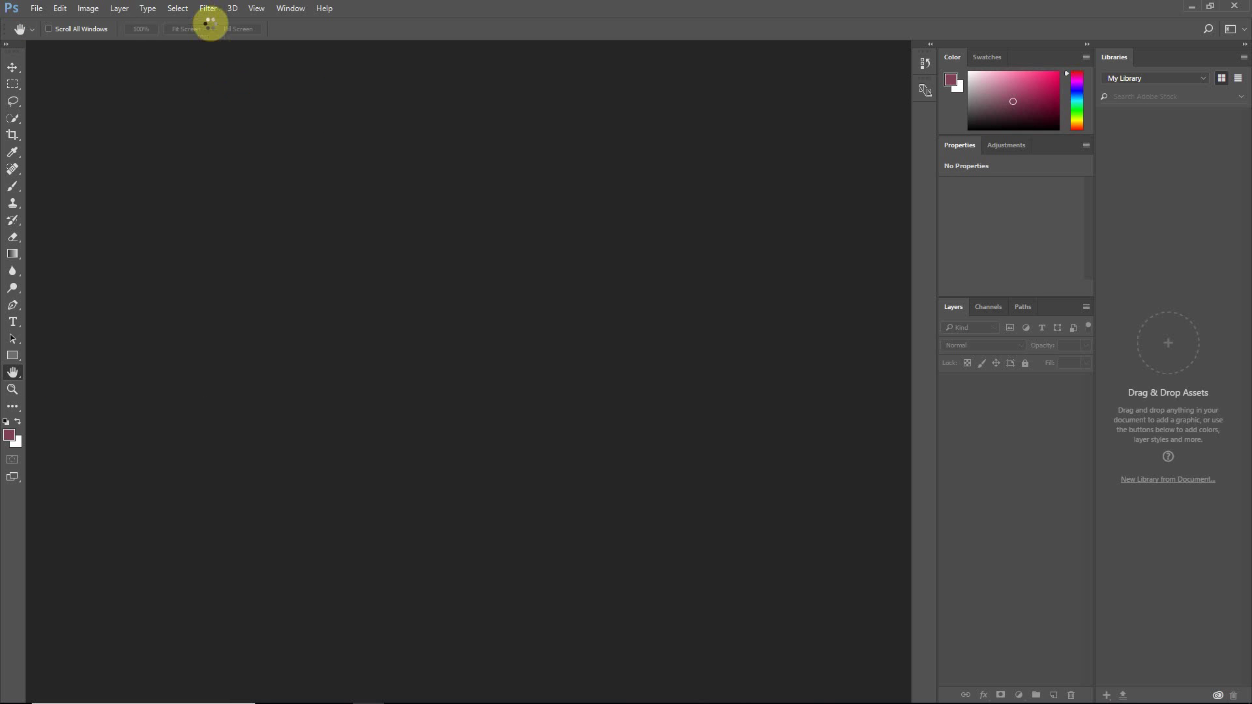
{"action": "left_click", "coordinate": [208, 8]}
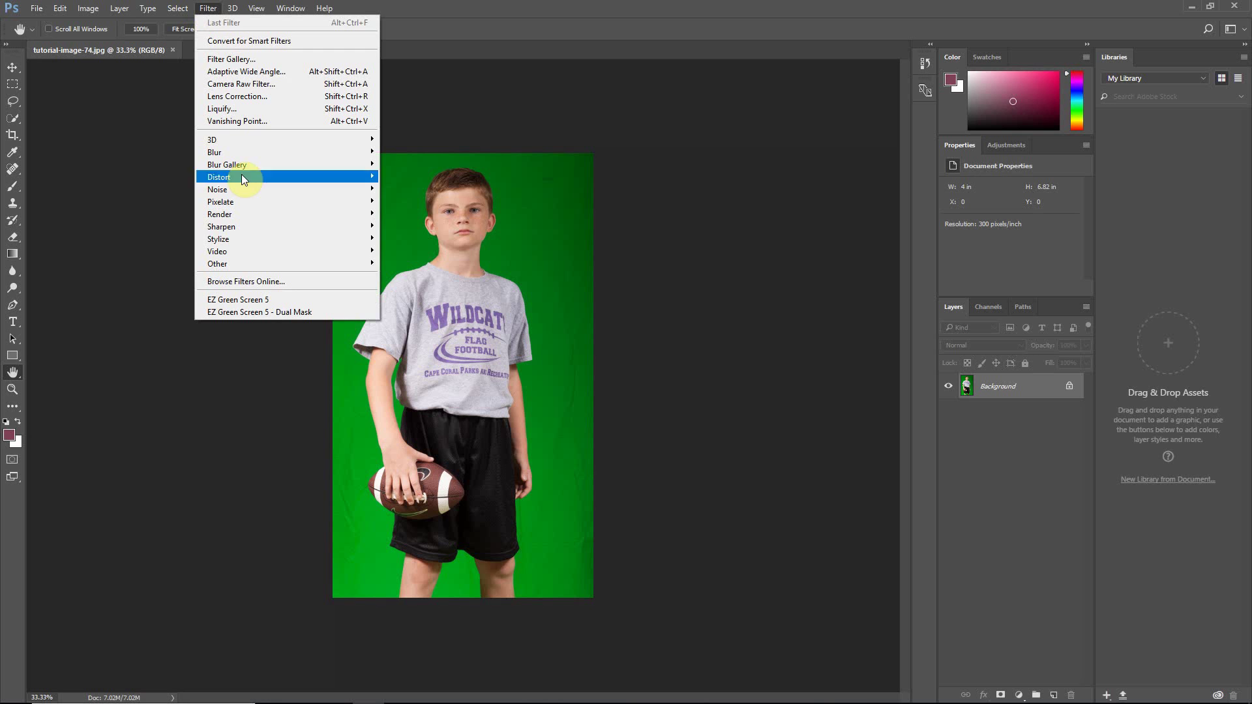
{"action": "left_click", "coordinate": [269, 299]}
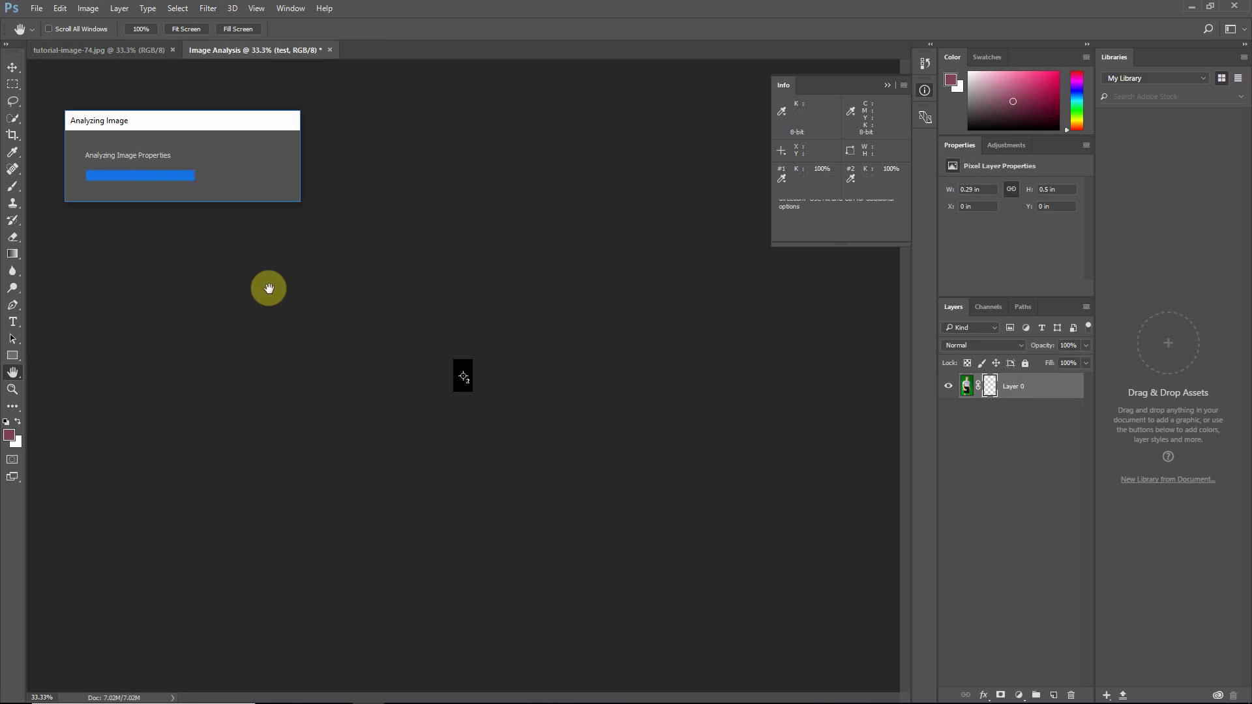